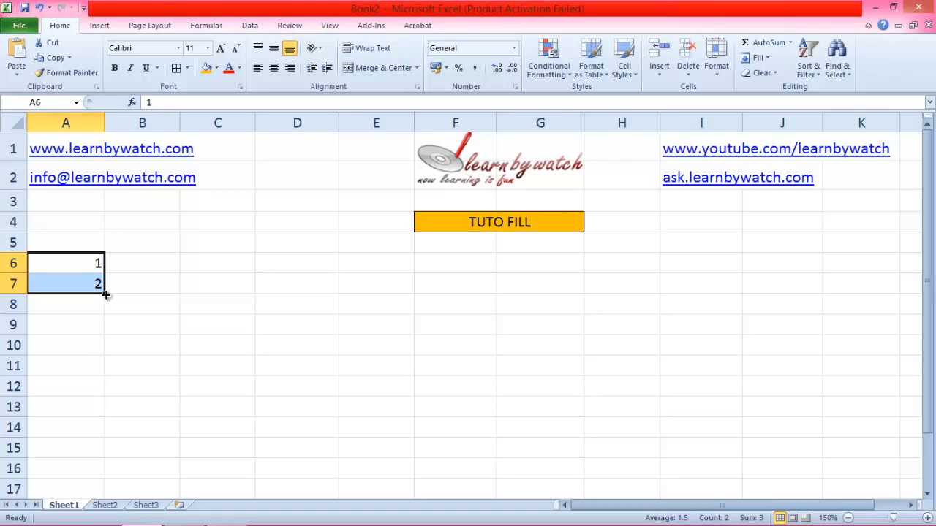
Extend the 1, 2 number series from A6:A7 down column A until it reaches 76
drag(106, 294, 102, 433)
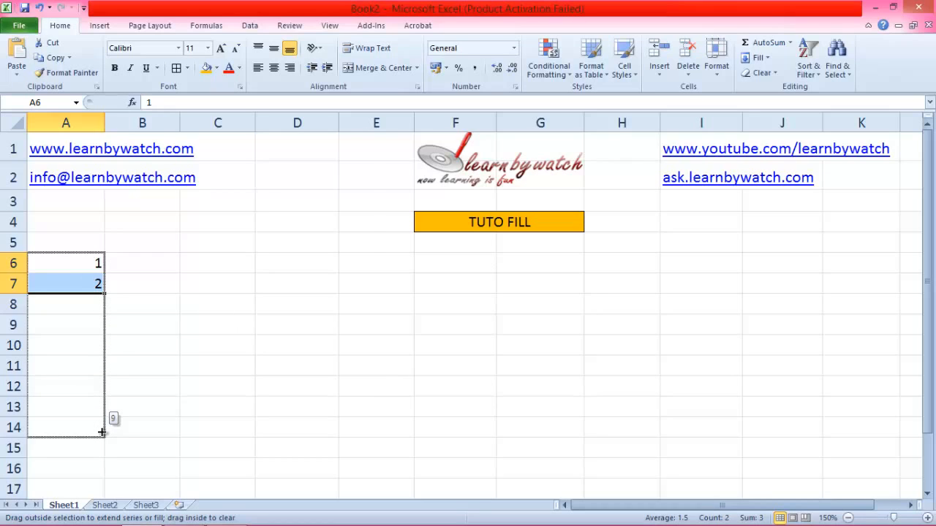
drag(101, 448, 102, 482)
scroll(112, 432, up, 9)
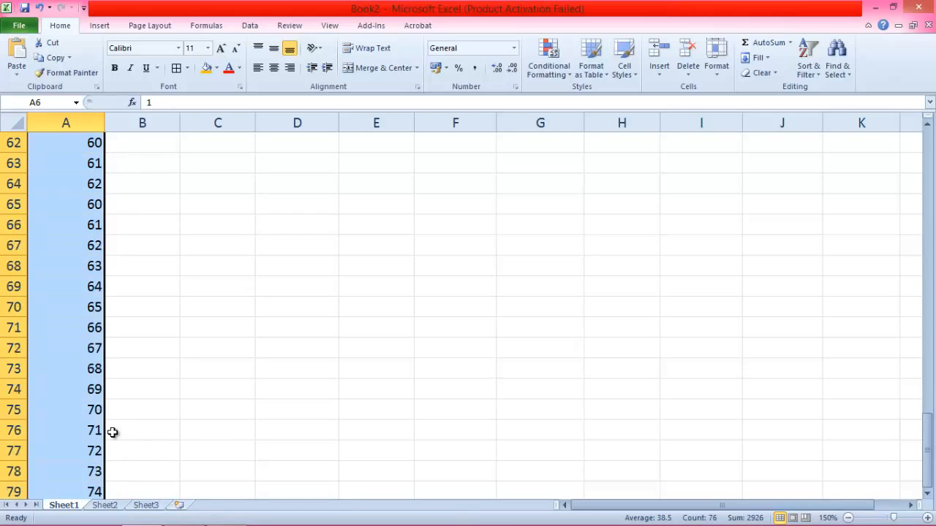
scroll(112, 433, up, 12)
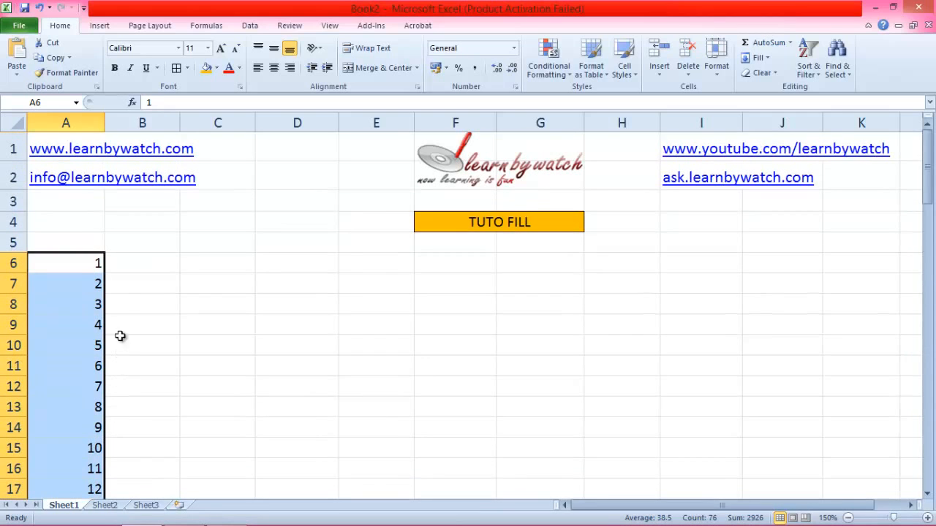
Enter 2 in B6 and fill the series from A6:B6 across row 6 to K6
click(117, 264)
click(77, 266)
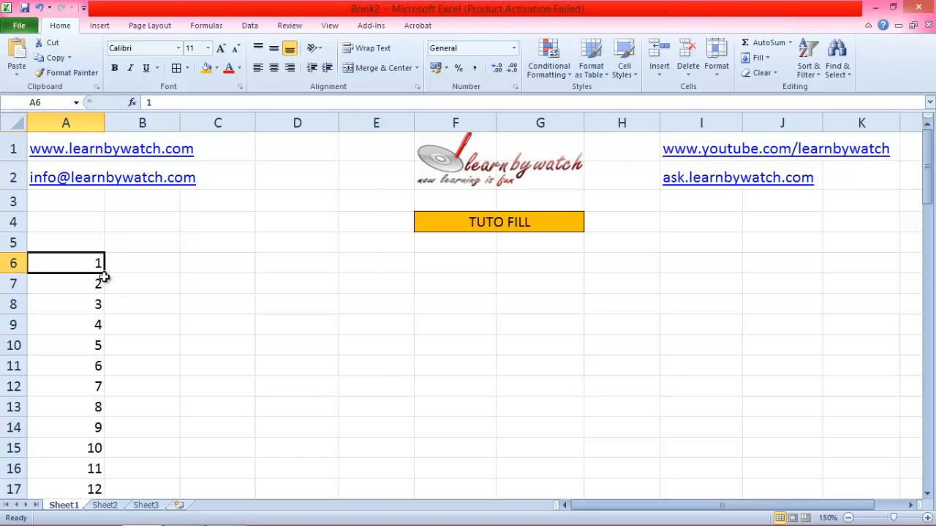
click(143, 265)
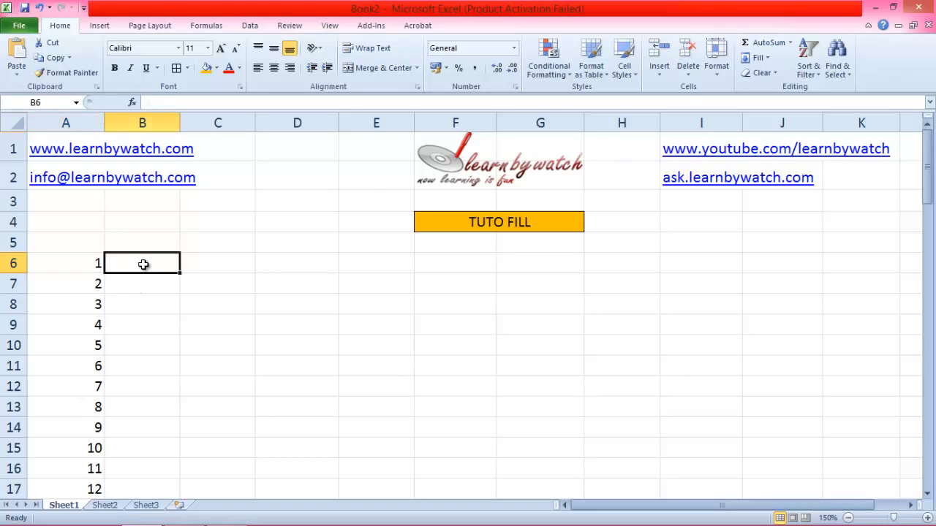
text(2)
click(150, 299)
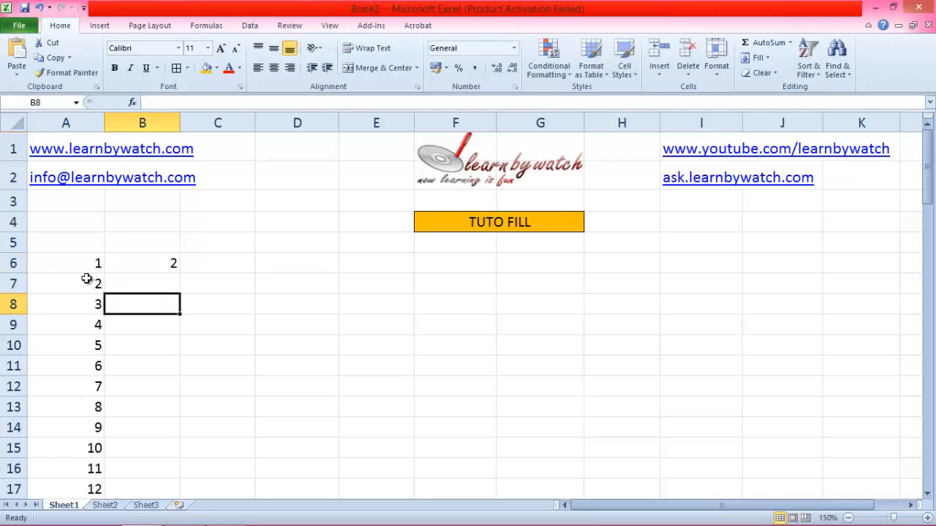
click(71, 265)
drag(108, 264, 874, 266)
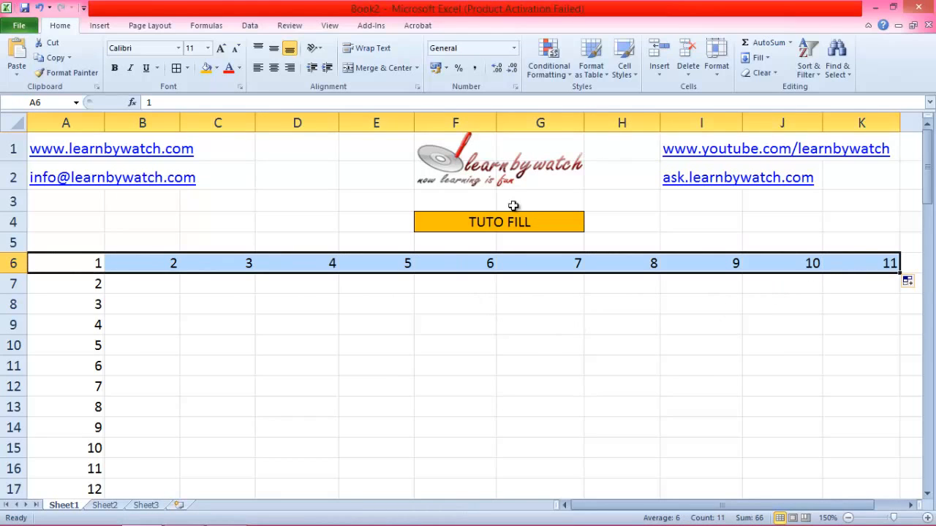
Enter 1.1 in B7 and 1.2 in C7, and fill the decimal series across row 7 to J7
click(150, 288)
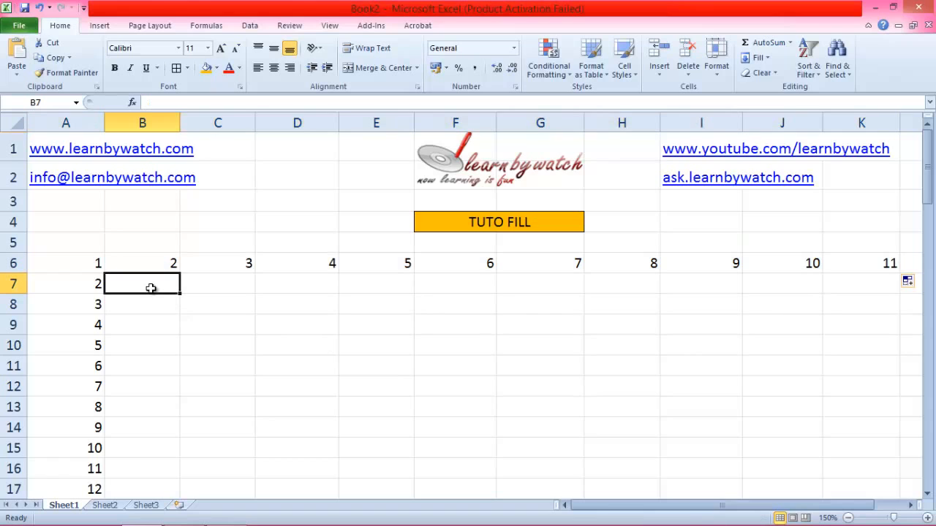
text(1.1)
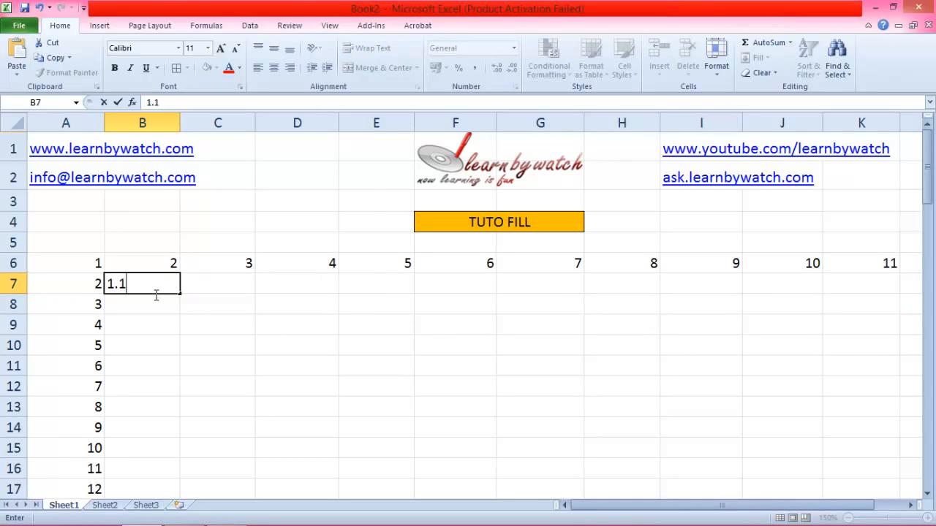
click(169, 320)
click(231, 286)
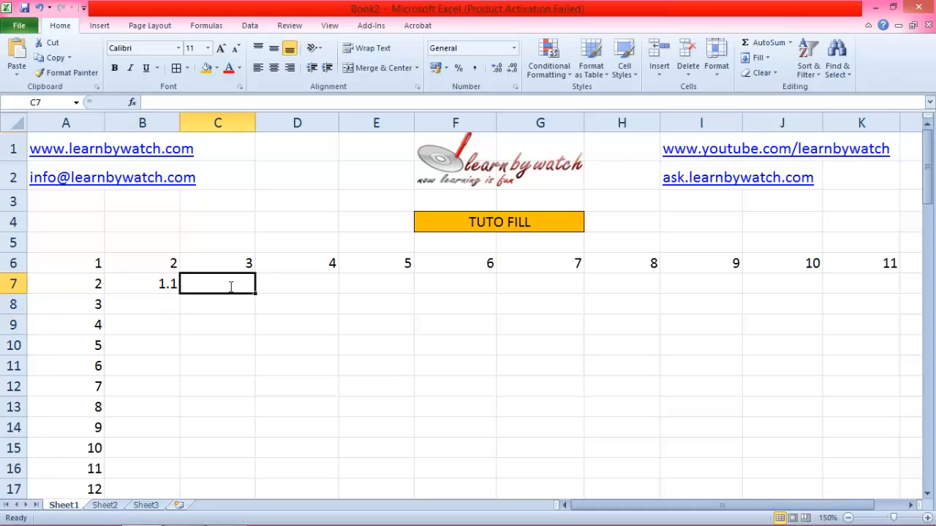
text(1.2)
click(231, 316)
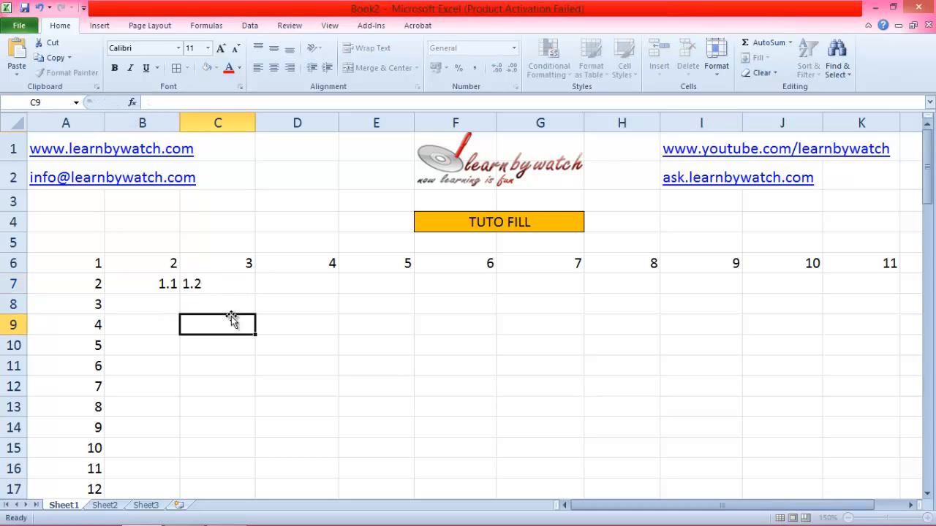
click(174, 284)
drag(173, 284, 401, 302)
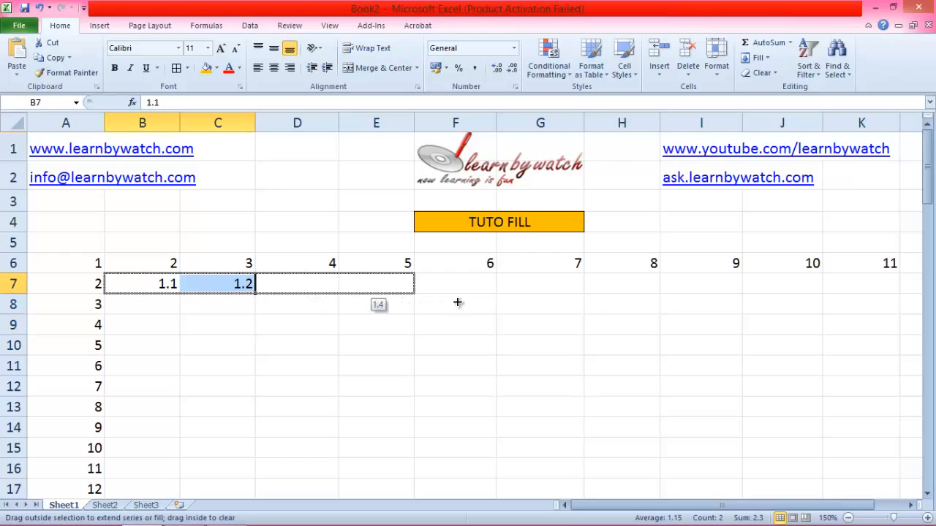
drag(458, 302, 846, 289)
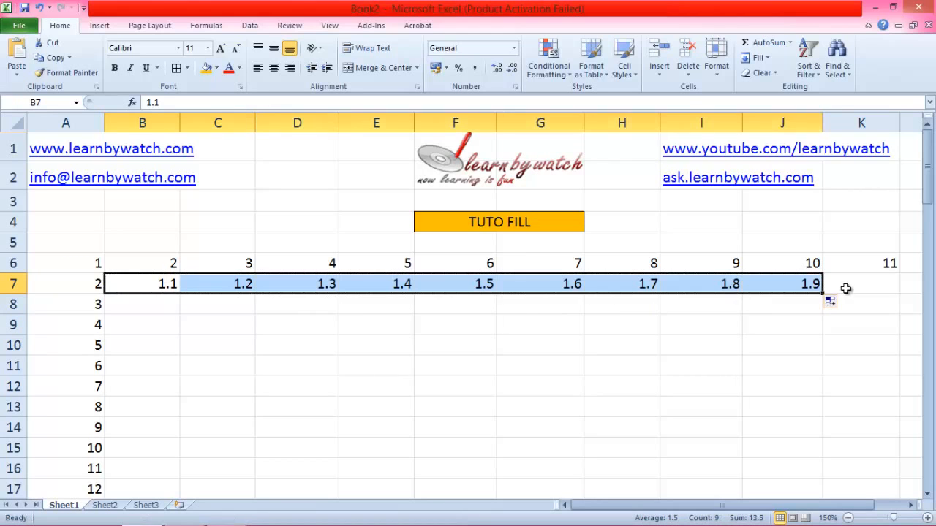
Enter 6 in B8 and fill the multiples-of-3 series from A8:B8 across row 8 to K8
click(145, 306)
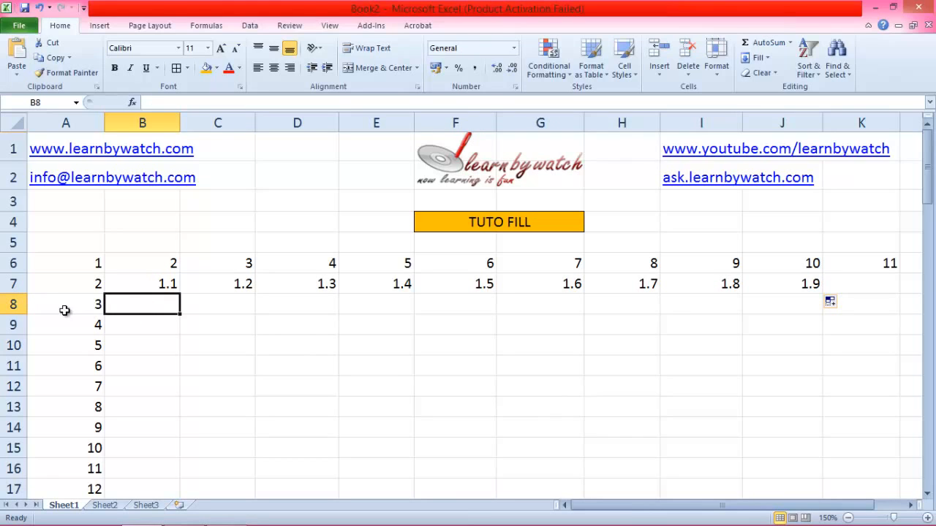
click(77, 309)
click(144, 306)
text(6)
key(Return)
click(78, 309)
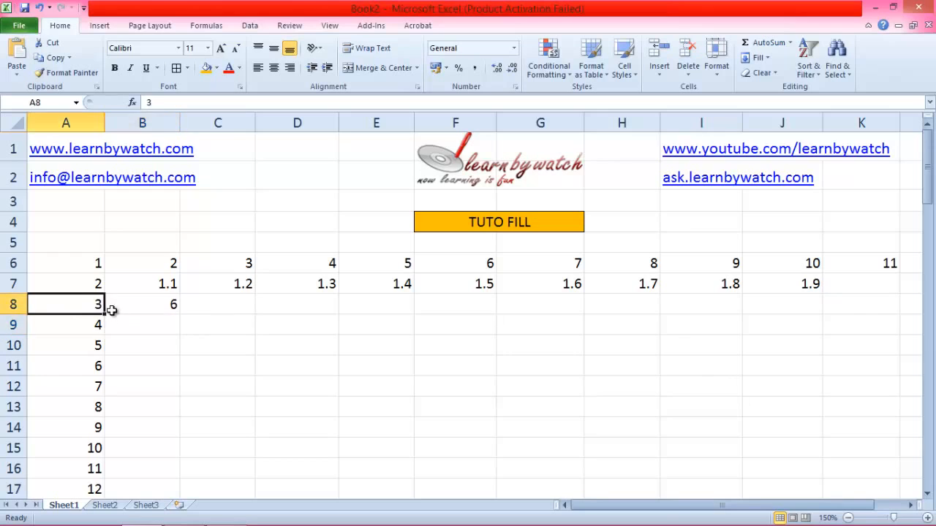
drag(111, 311, 867, 307)
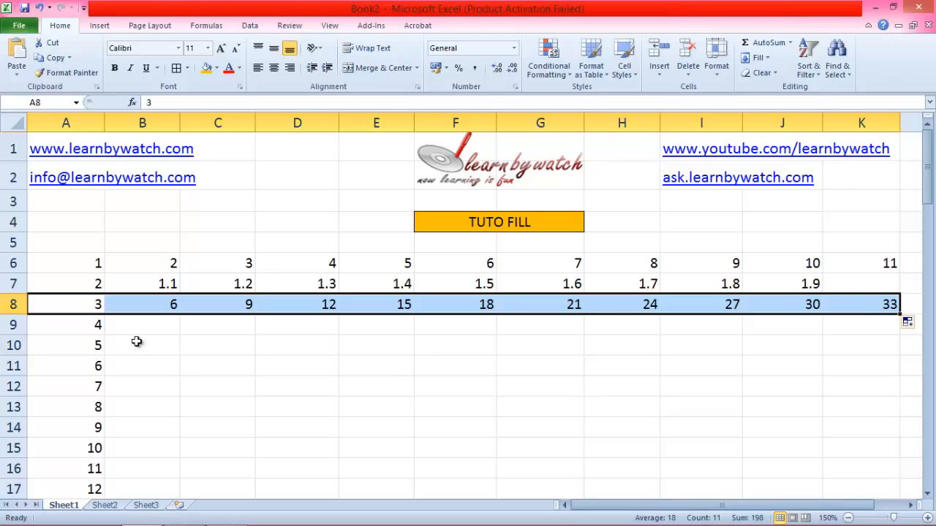
Enter 0 in B9 and -1 in C9, and fill the descending series across row 9 to J9
click(159, 324)
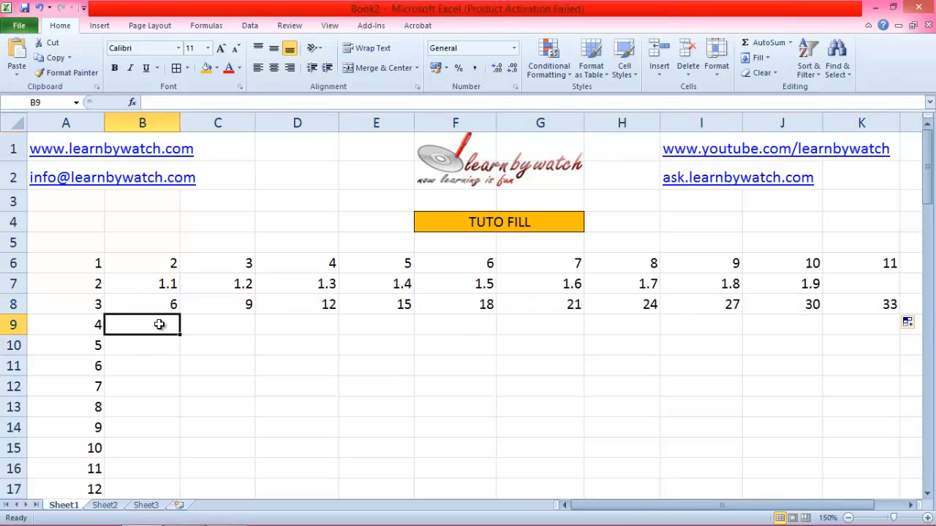
text(0)
click(214, 327)
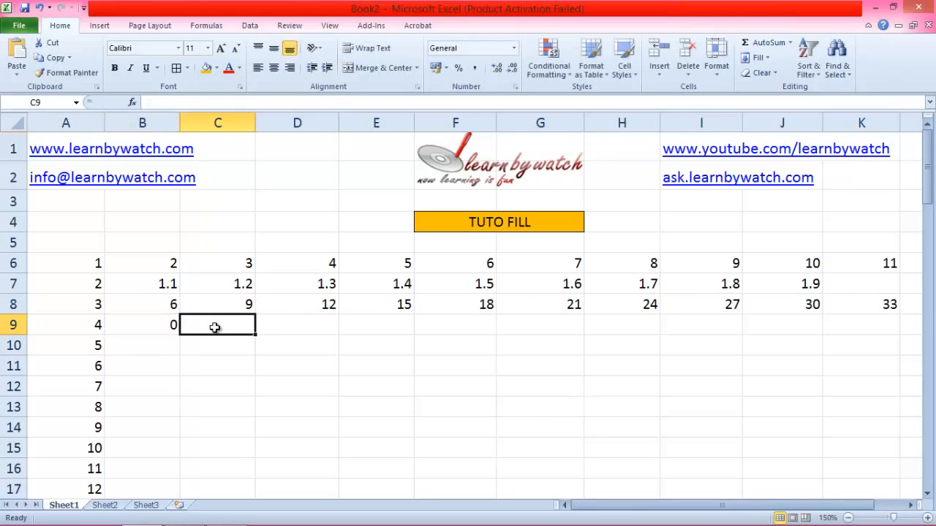
text(-1)
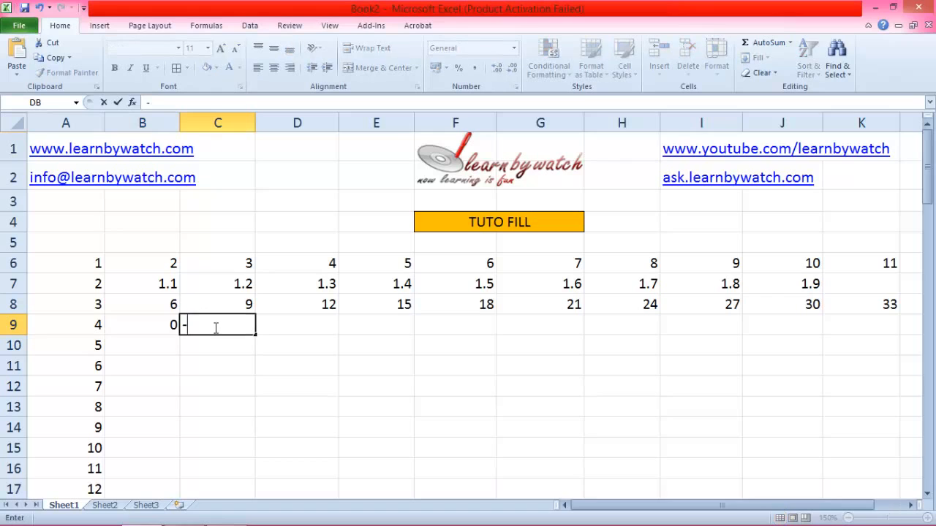
click(215, 357)
drag(155, 326, 820, 337)
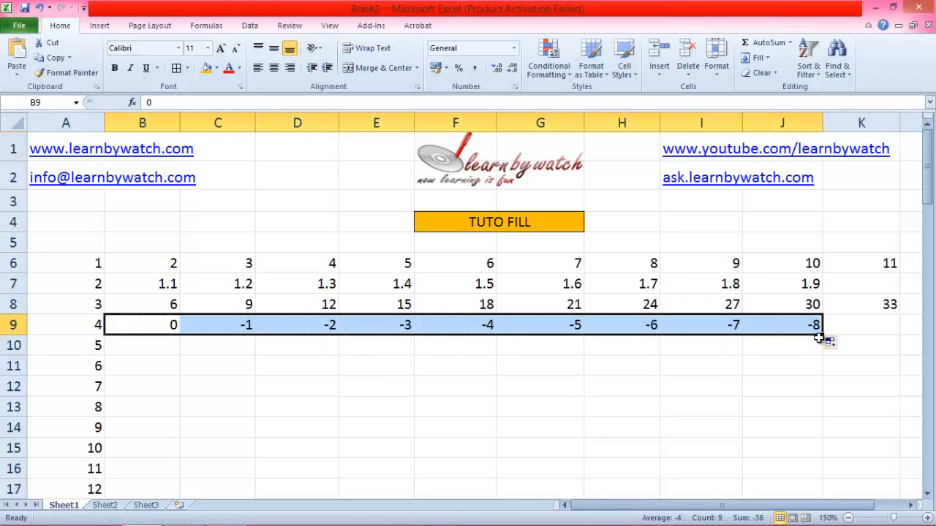
Enter the date 10-01-2014 in B10, fill consecutive dates across row 10 to K10, and check the filled dates
click(160, 344)
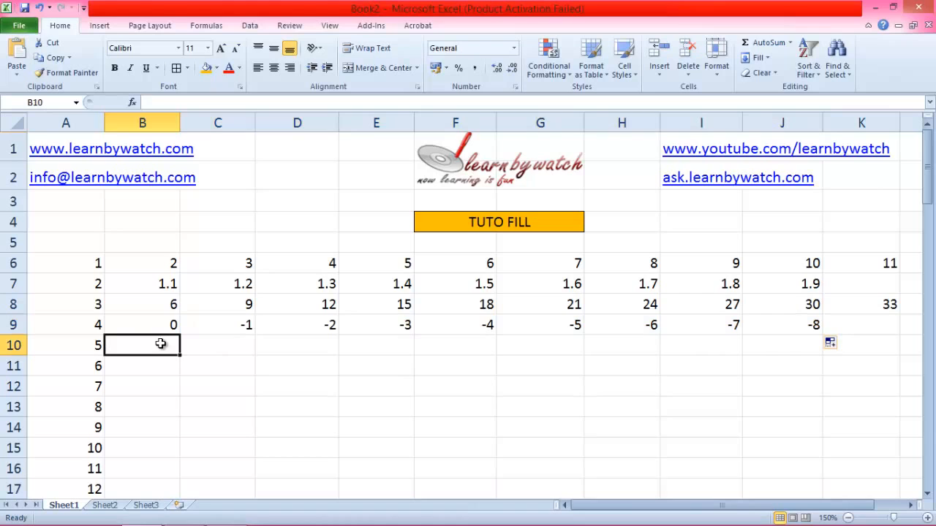
text(10-01)
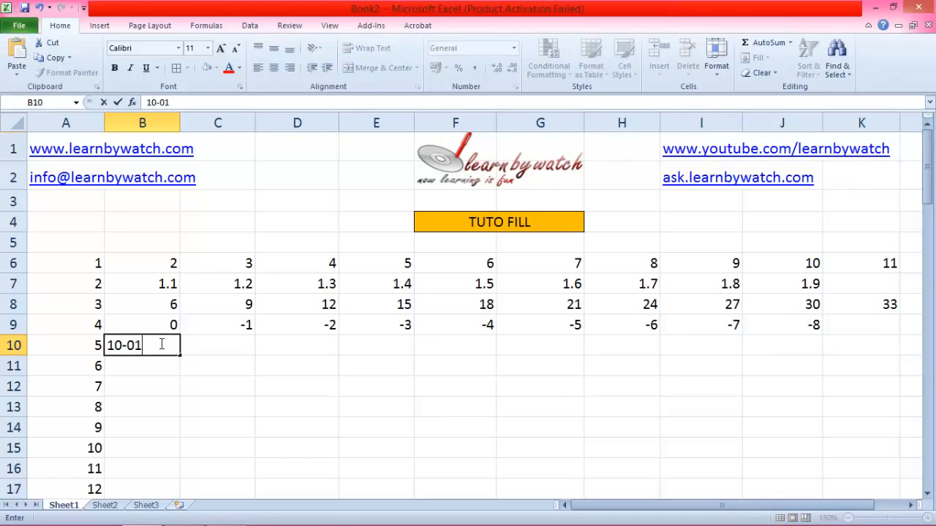
text(-2014)
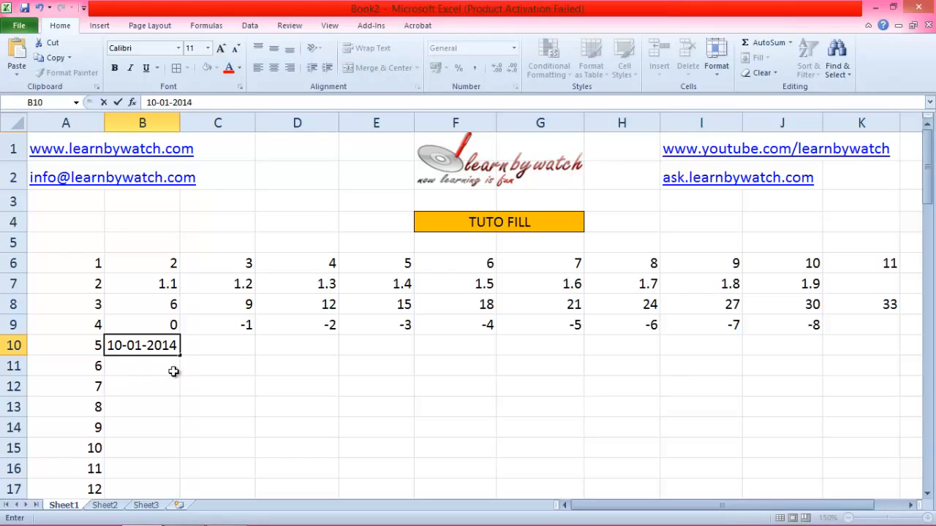
key(Return)
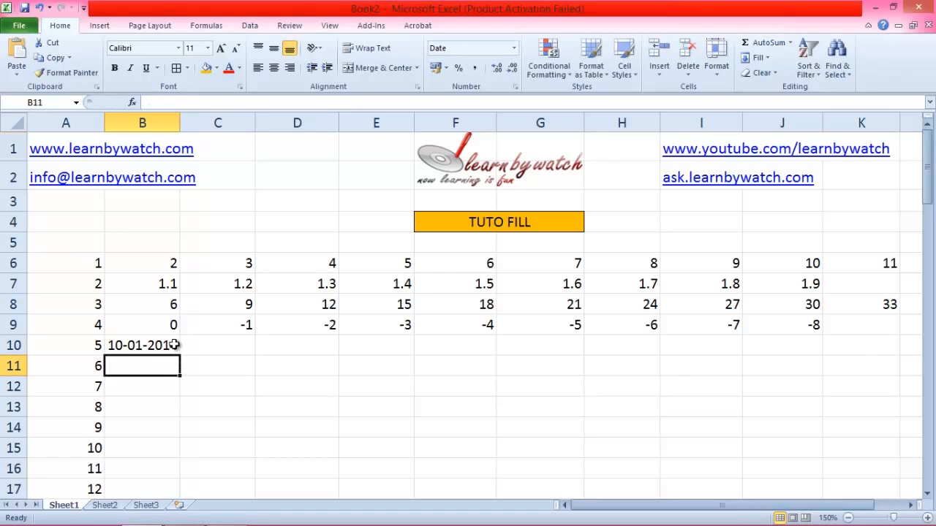
click(177, 345)
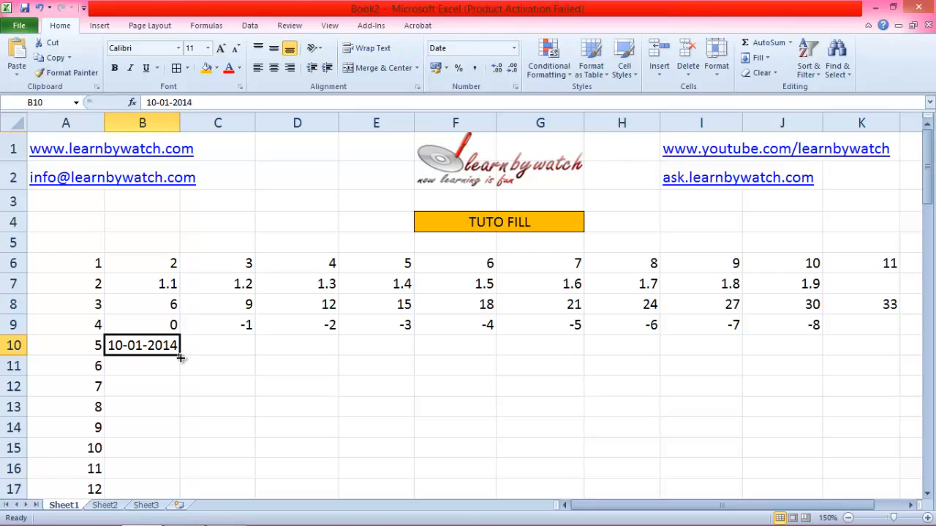
drag(181, 358, 877, 348)
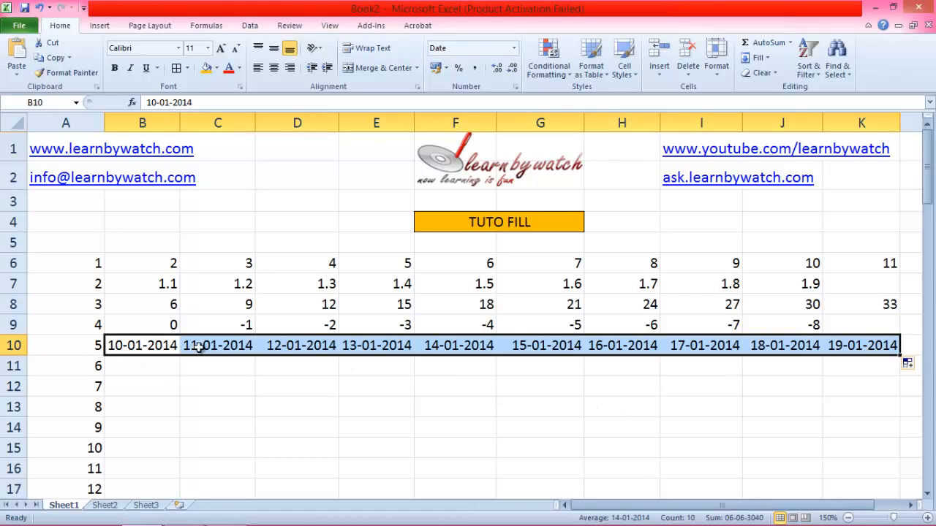
click(234, 348)
click(280, 347)
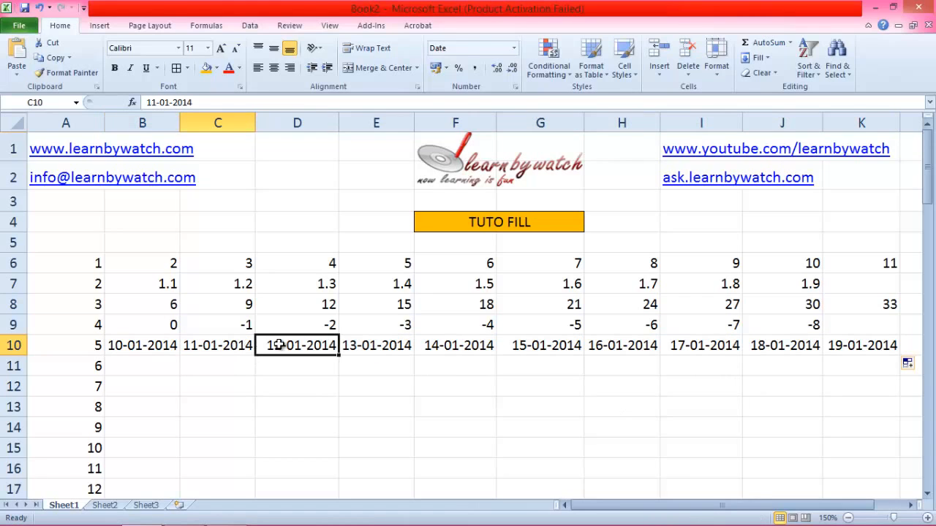
click(379, 348)
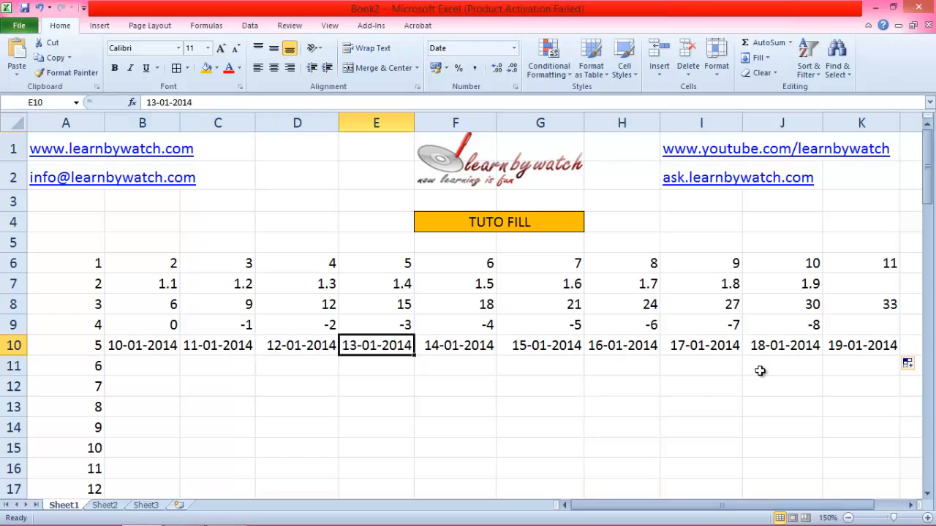
click(865, 351)
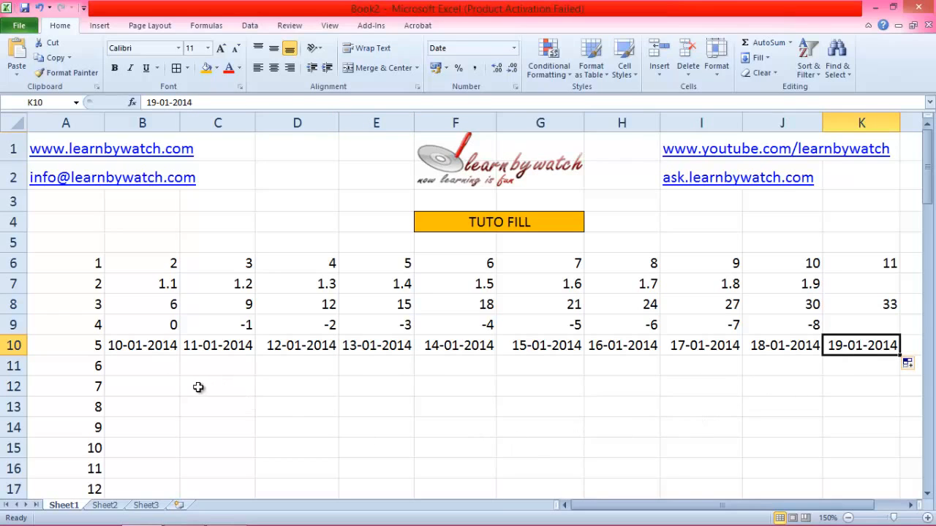
Enter sunday in B11 and fill the weekday names down column B to B17
click(142, 365)
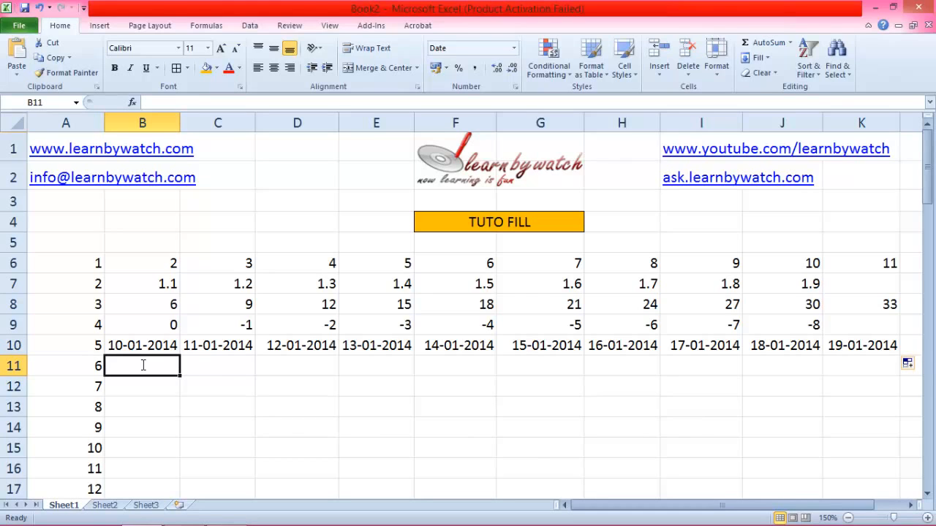
text(sunday)
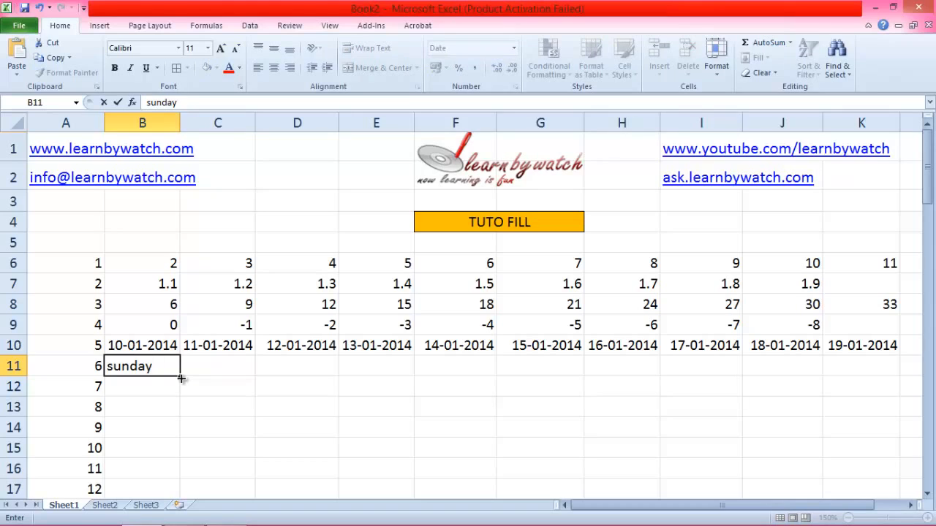
drag(182, 378, 175, 495)
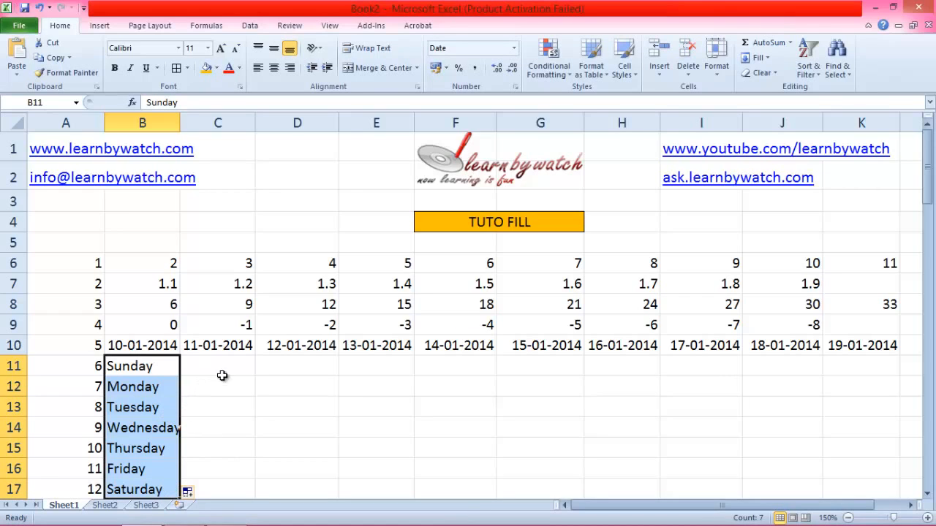
Enter sun in C11 and fill the abbreviated weekday names down column C to C17
click(245, 365)
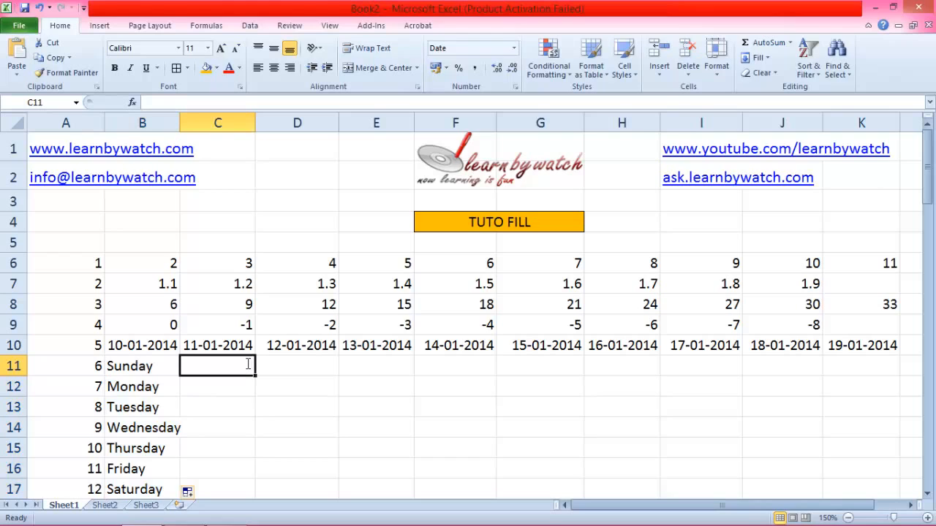
text(sun)
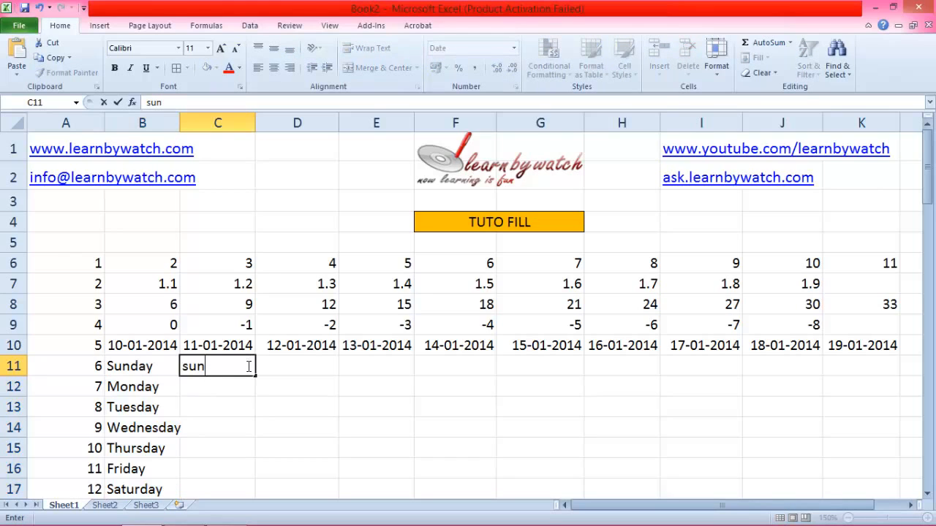
key(Return)
click(253, 370)
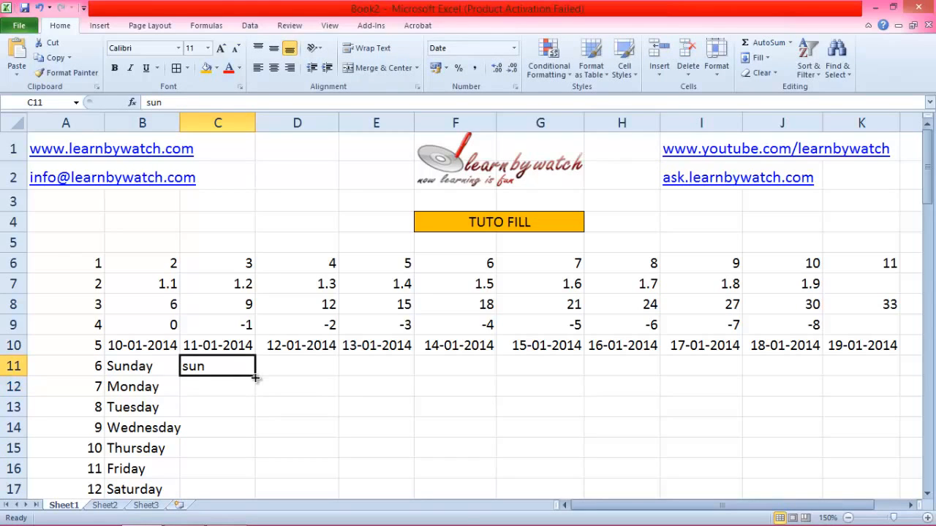
drag(255, 377, 247, 501)
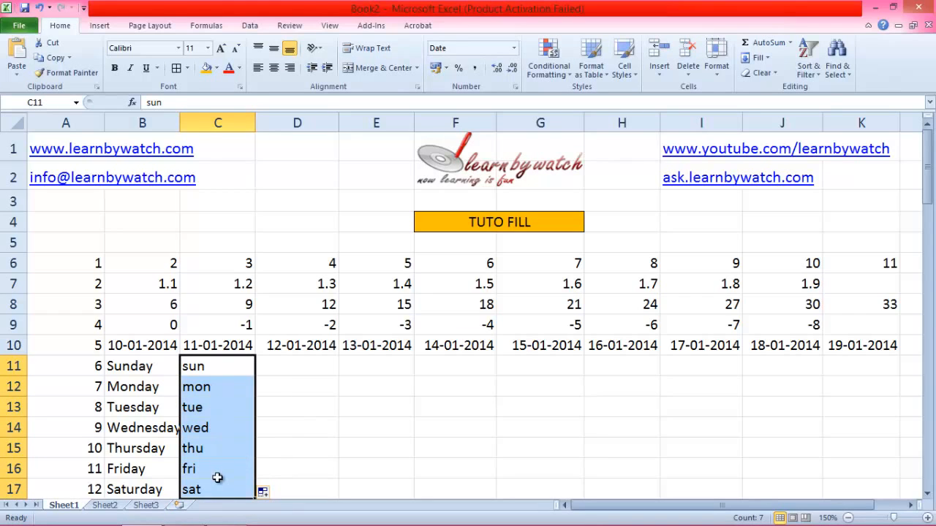
Enter january in D11 and fill the month names across row 11 to K11
click(307, 366)
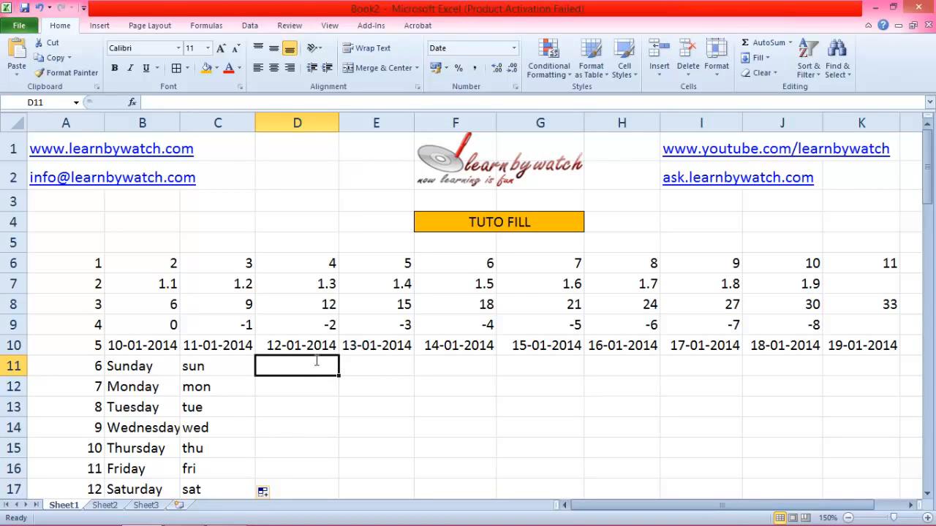
text(january)
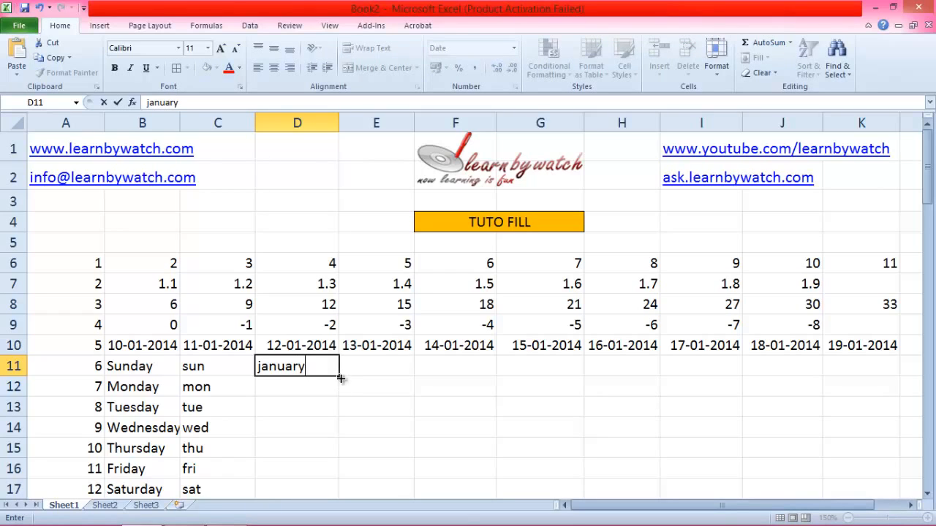
drag(341, 379, 874, 360)
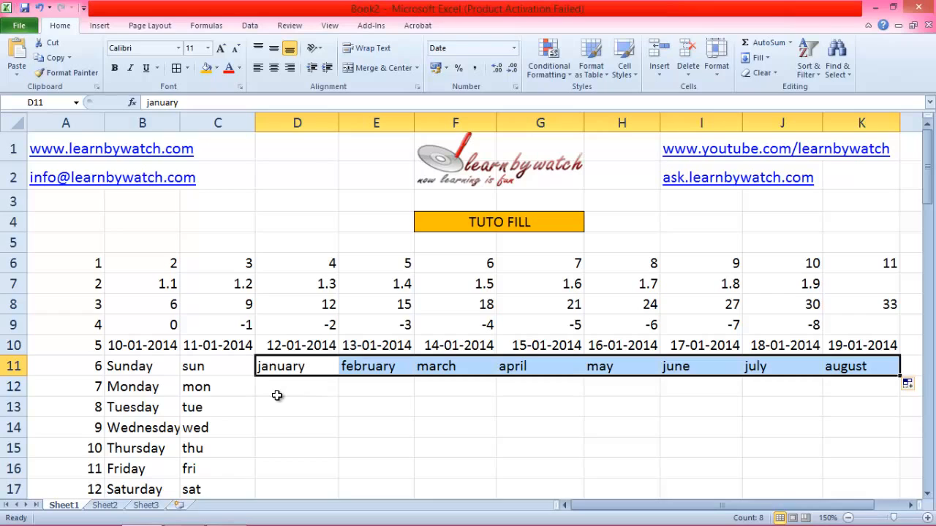
click(331, 410)
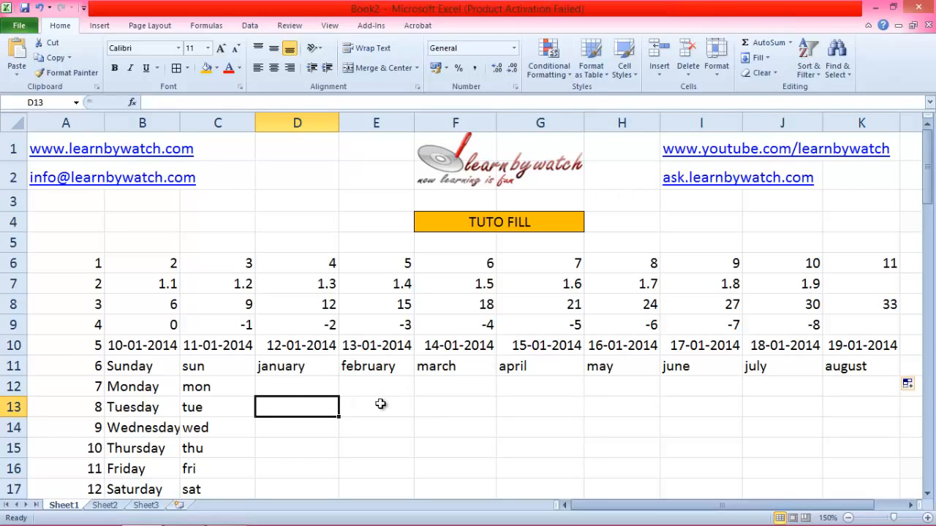